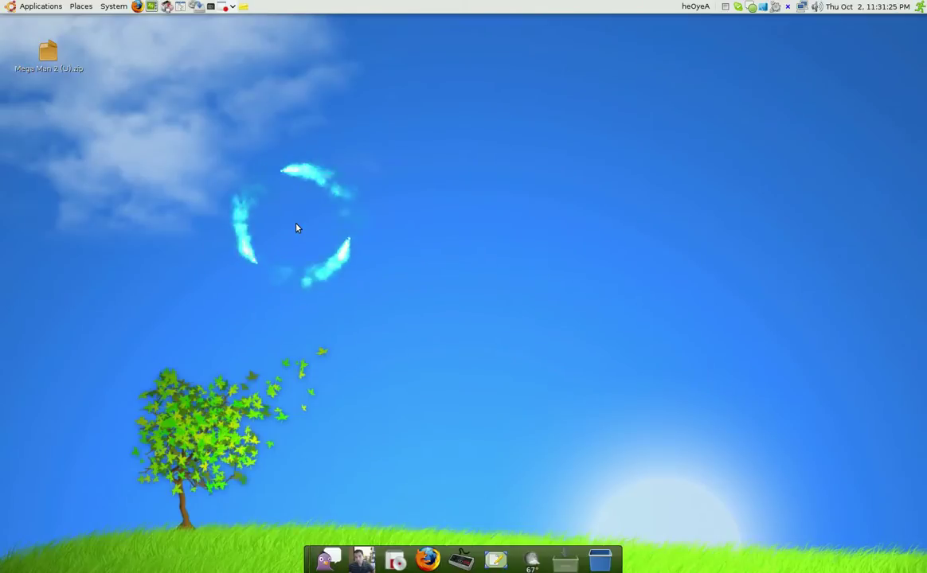
# - Open Add/Remove Applications, review the FCE Ultra and GFCE Ultra NES Emulator entries, and minimise the window
pyautogui.click(396, 558)
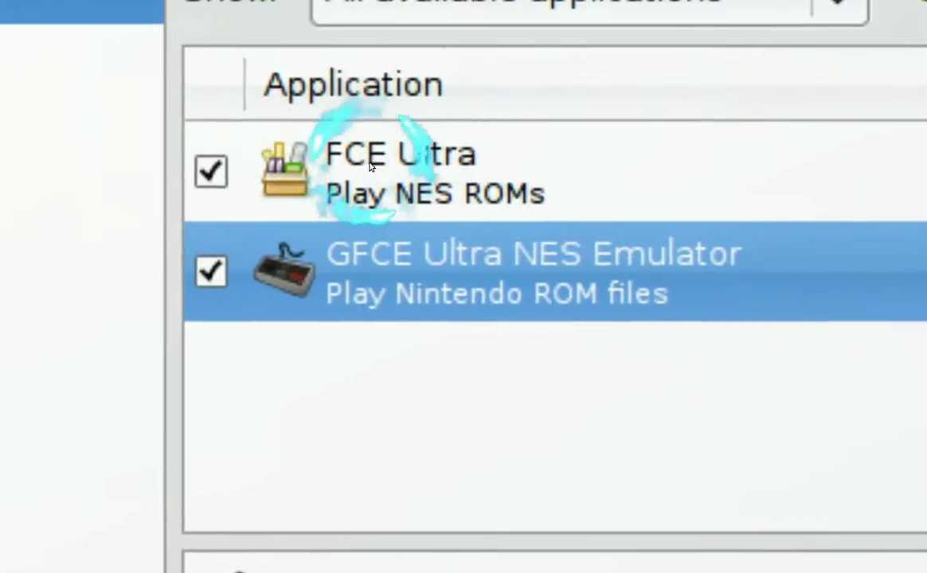
pyautogui.click(369, 165)
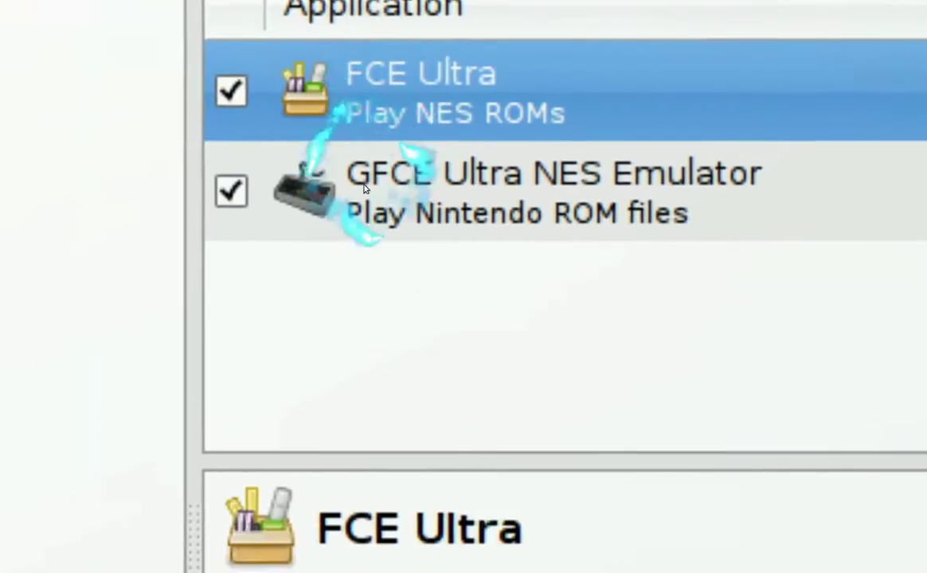
pyautogui.click(344, 269)
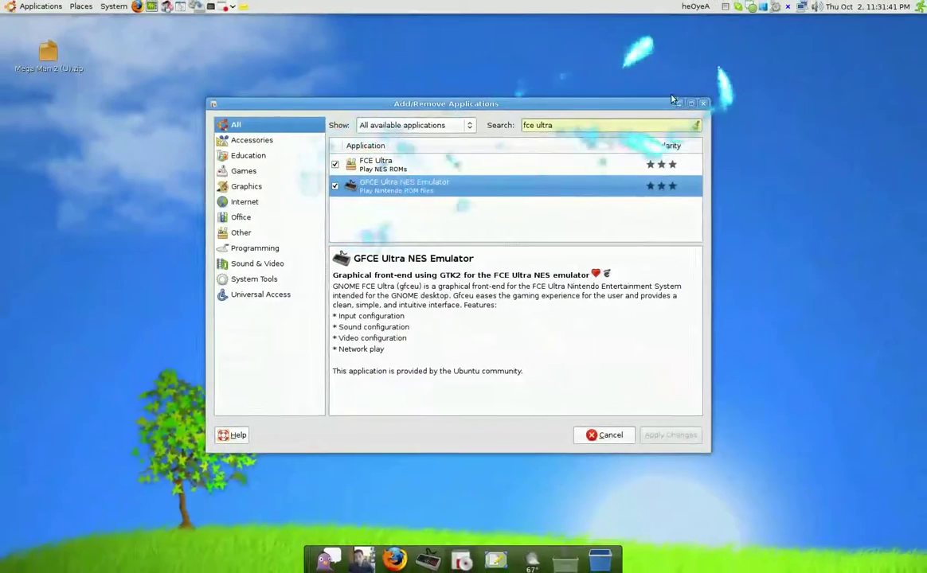
pyautogui.click(678, 104)
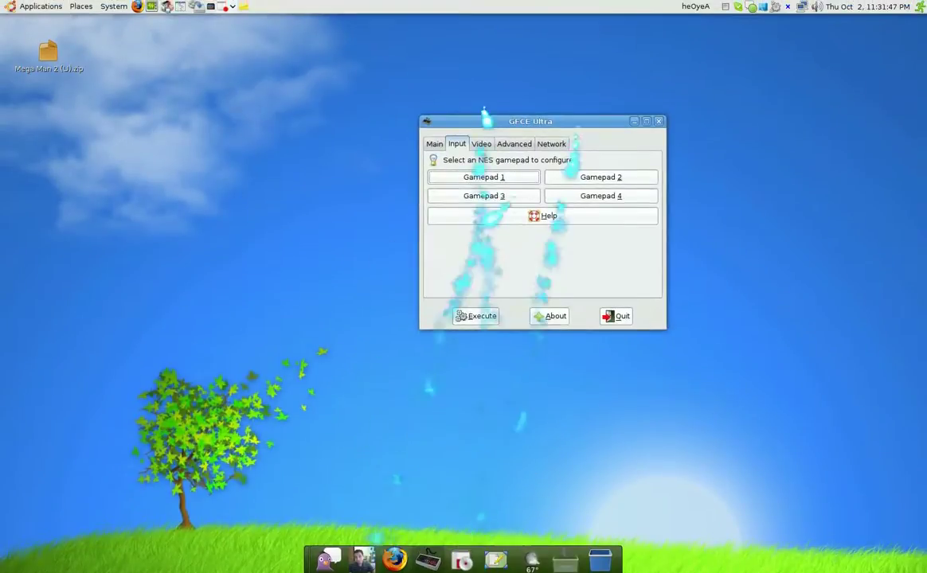
# - Bring the GFCE Ultra and GamePad #2 configuration windows to the middle of the desktop while setting up Gamepad 2
pyautogui.moveTo(536, 119); pyautogui.dragTo(464, 192)
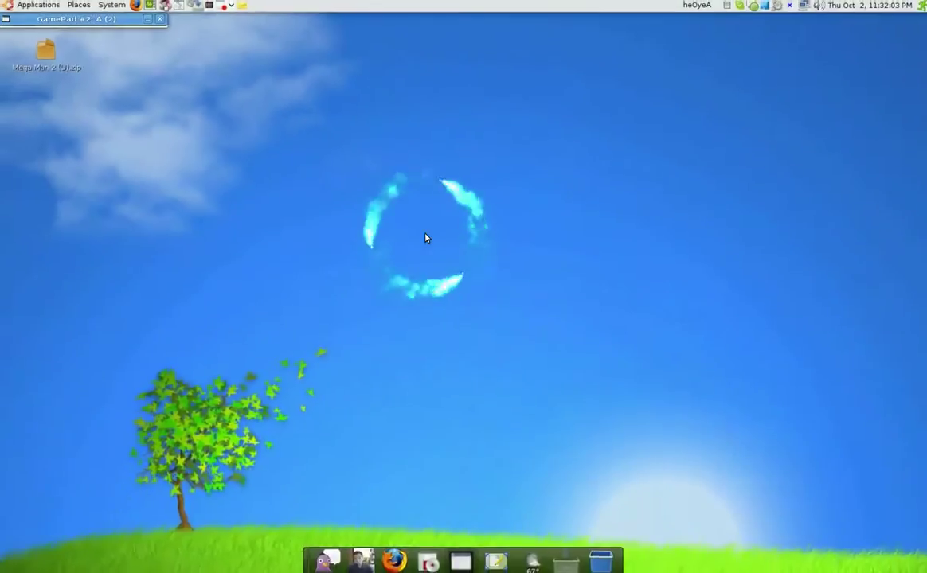
pyautogui.moveTo(132, 27); pyautogui.dragTo(482, 222)
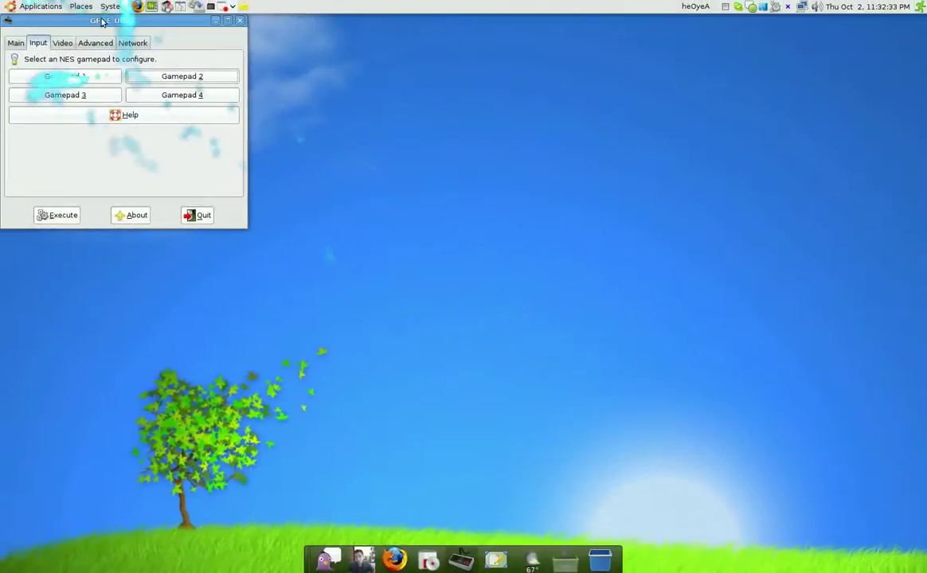
pyautogui.moveTo(102, 22); pyautogui.dragTo(444, 156)
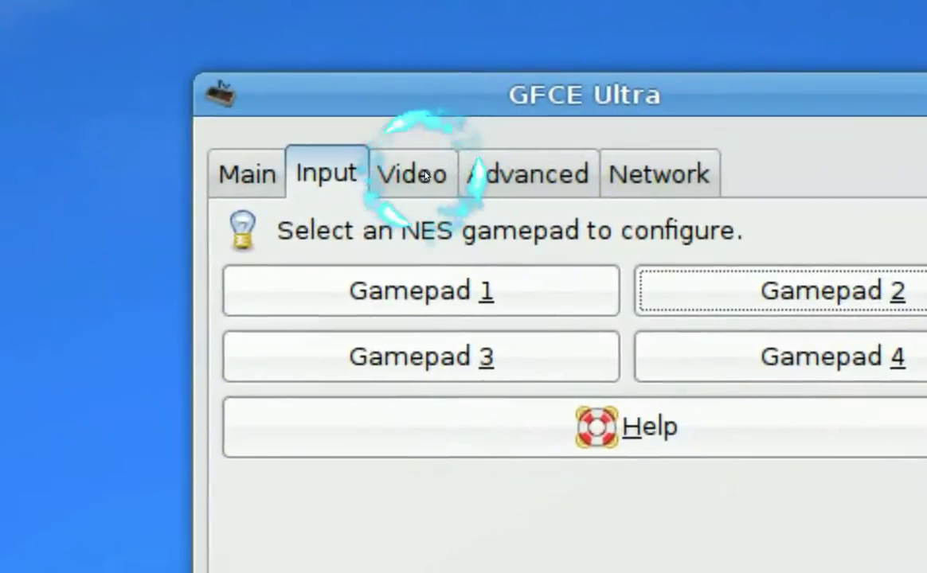
# - Review the emulator's video, advanced and network settings, followed by the main ROM filename and sound settings
pyautogui.click(424, 176)
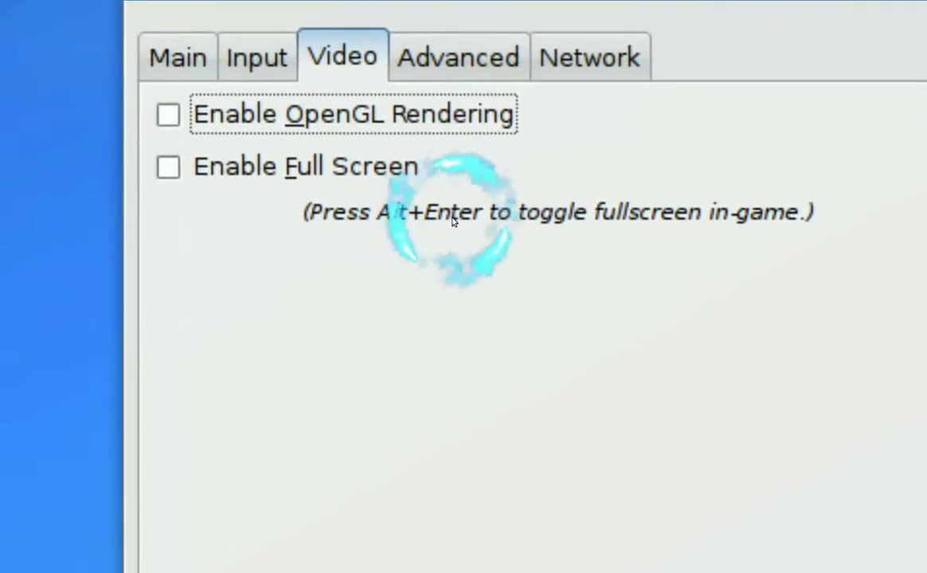
pyautogui.click(446, 55)
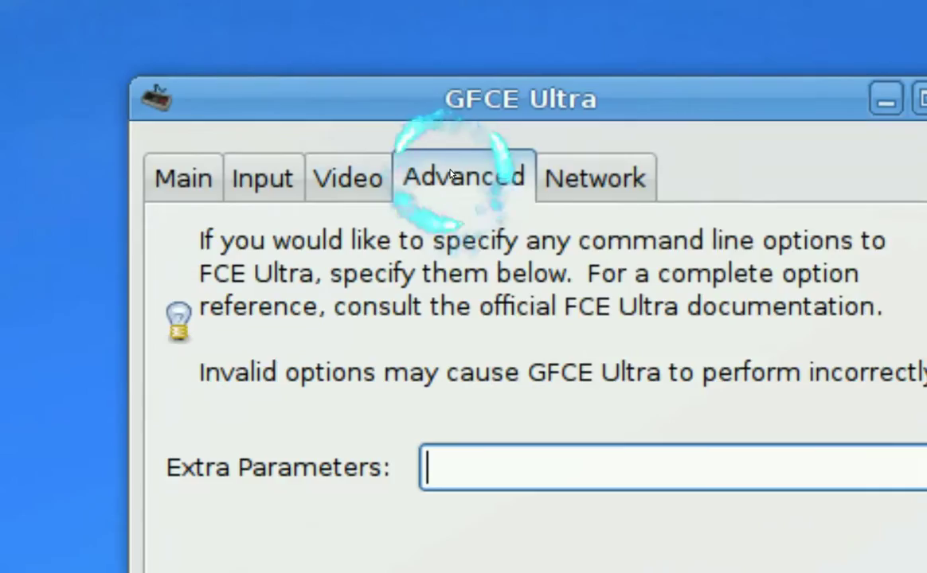
pyautogui.click(558, 177)
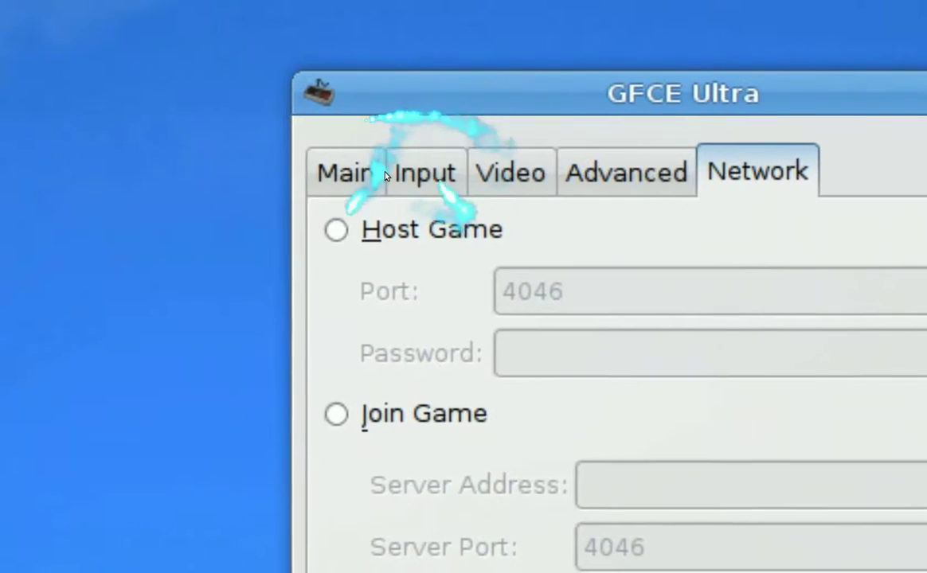
pyautogui.click(205, 188)
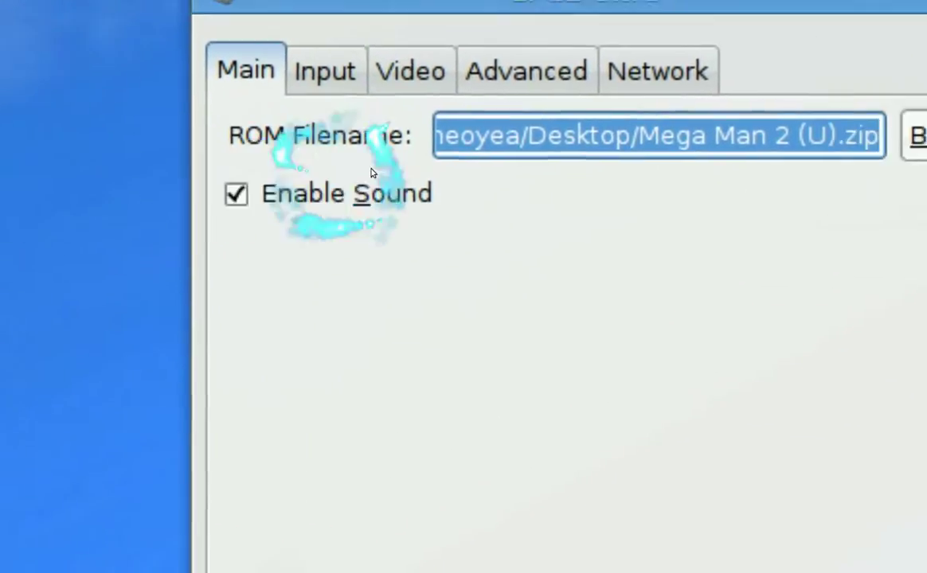
pyautogui.click(427, 153)
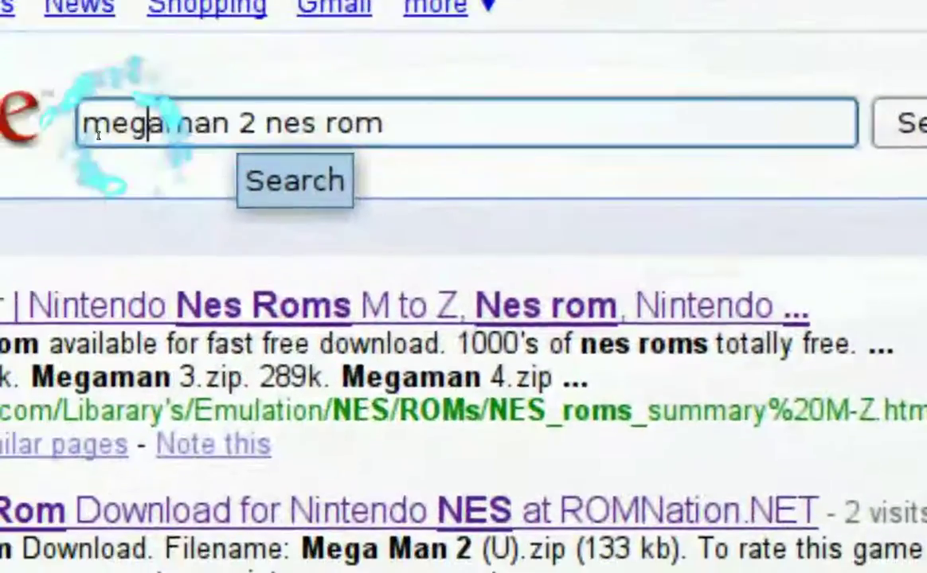
# - Review the Google results for "megaman 2 nes rom" and The Old Computer's ROM list in Firefox, and minimise the browser
pyautogui.click(285, 129)
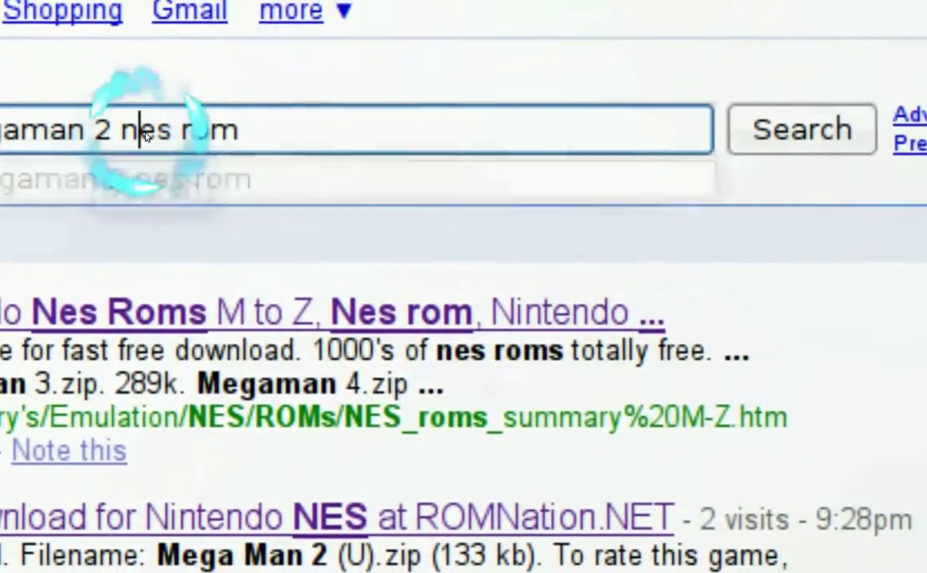
pyautogui.click(274, 129)
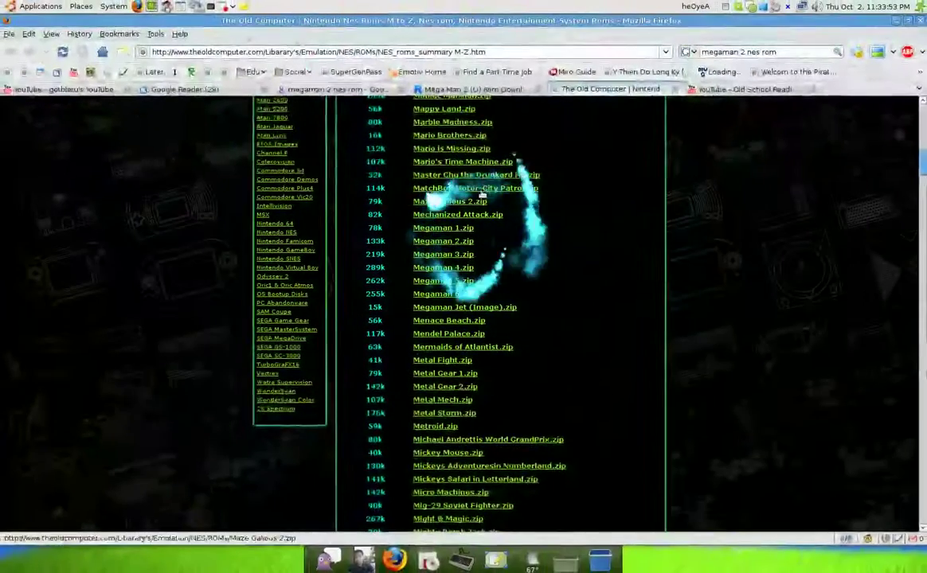
pyautogui.click(348, 91)
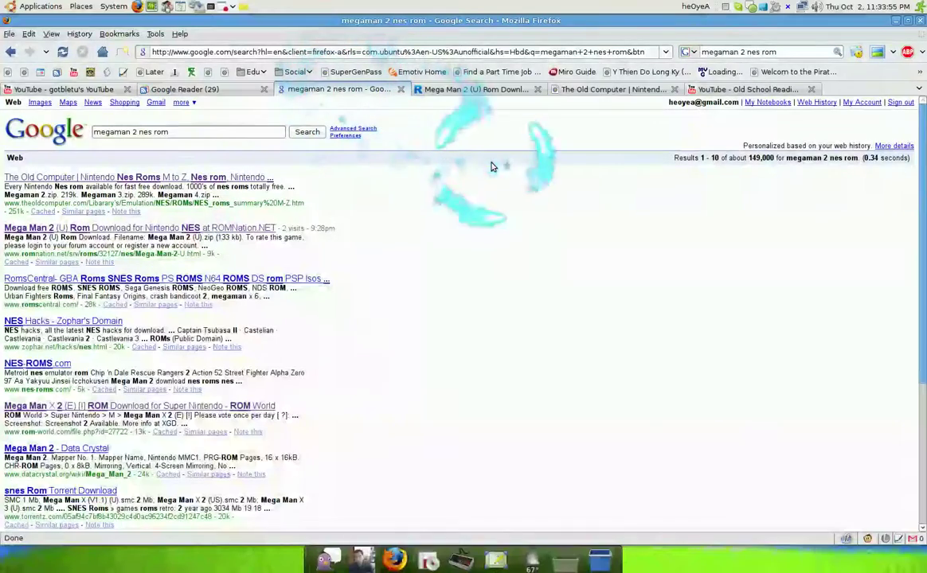
pyautogui.click(896, 22)
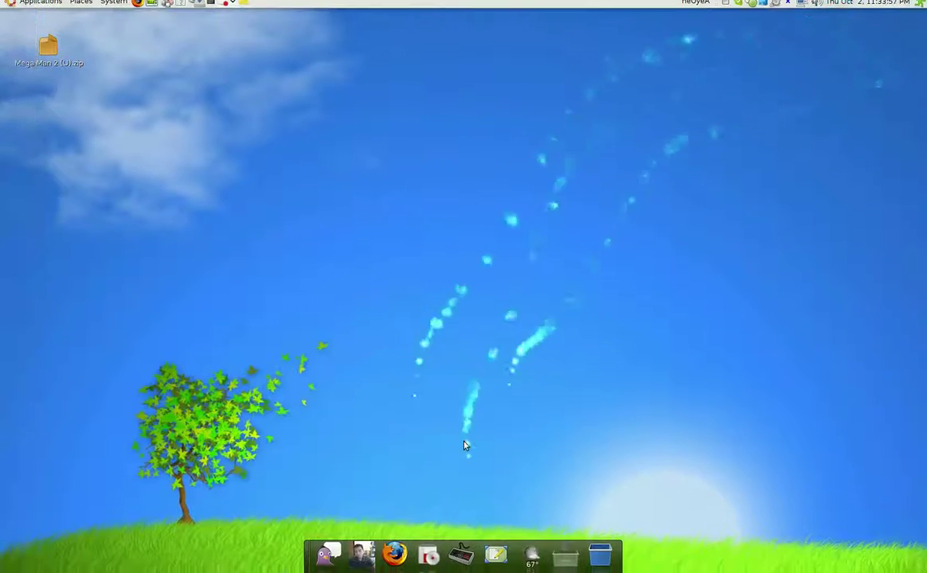
# - Return to GFCE Ultra, run the Mega Man 2 (U).zip ROM, and move the game window to the middle of the desktop
pyautogui.click(465, 554)
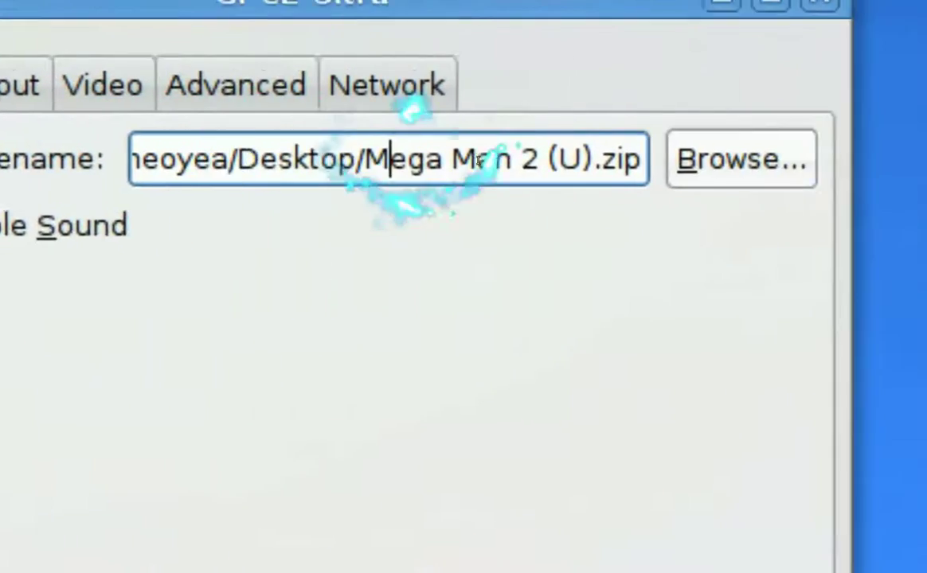
pyautogui.click(488, 163)
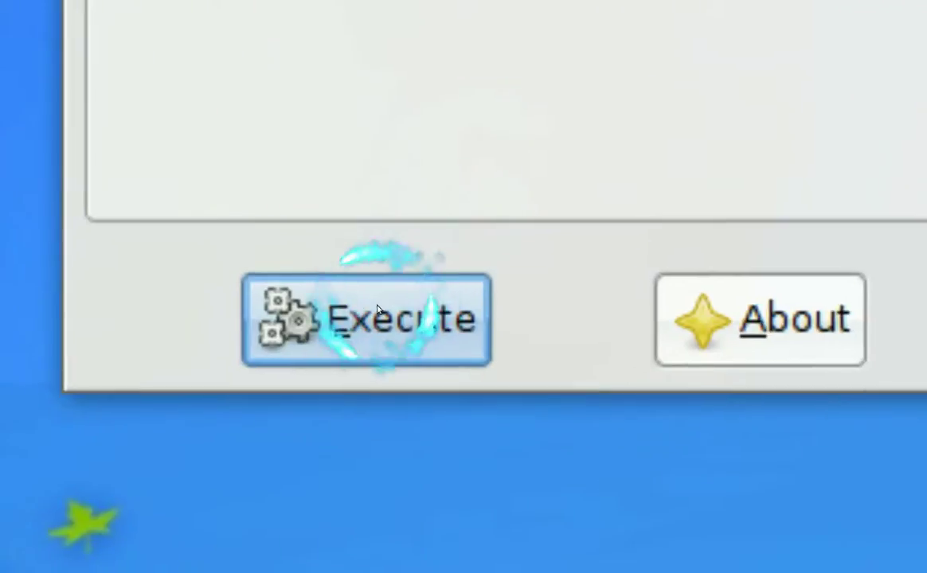
pyautogui.click(380, 310)
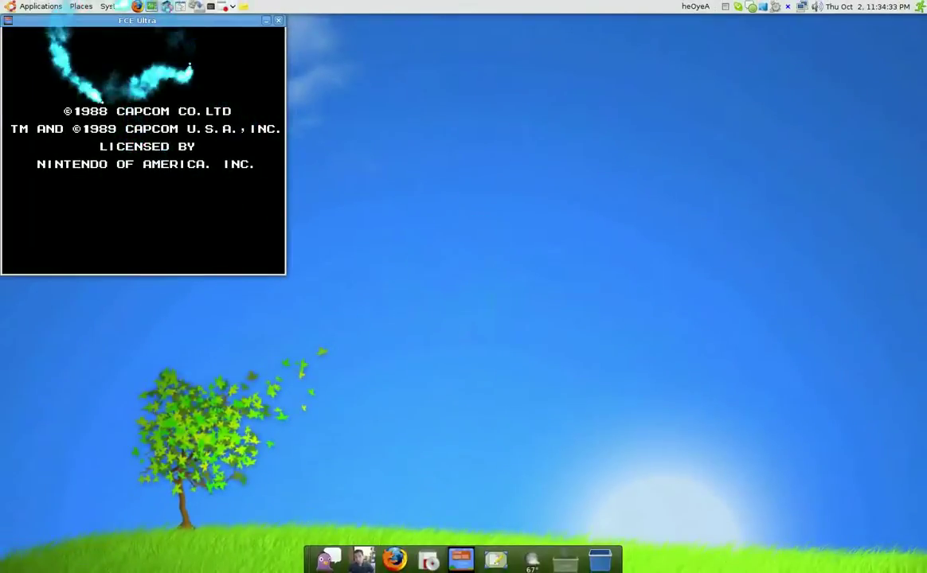
pyautogui.moveTo(165, 30); pyautogui.dragTo(462, 163)
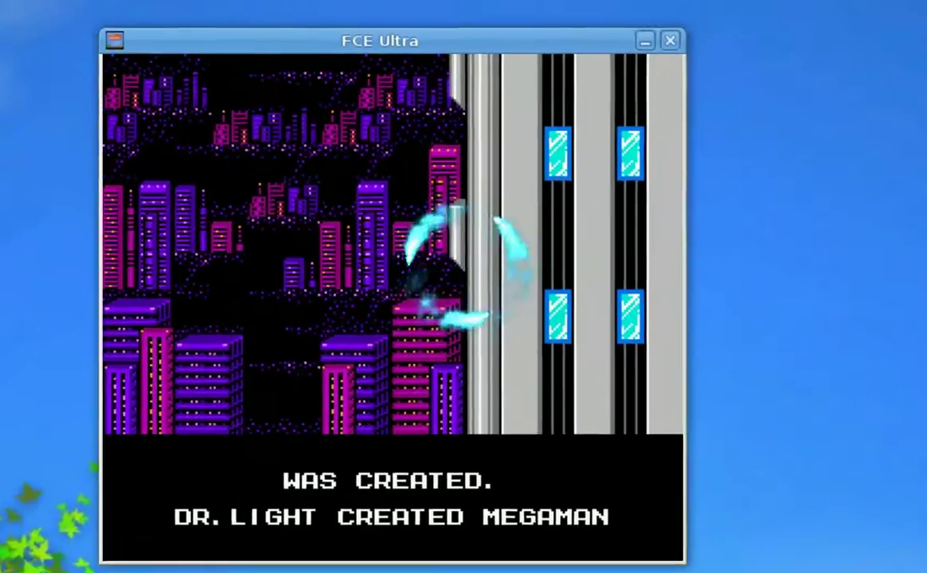
# - Skip the game's intro, start on Normal difficulty and enter a boss stage from the stage selection
pyautogui.press('Return')
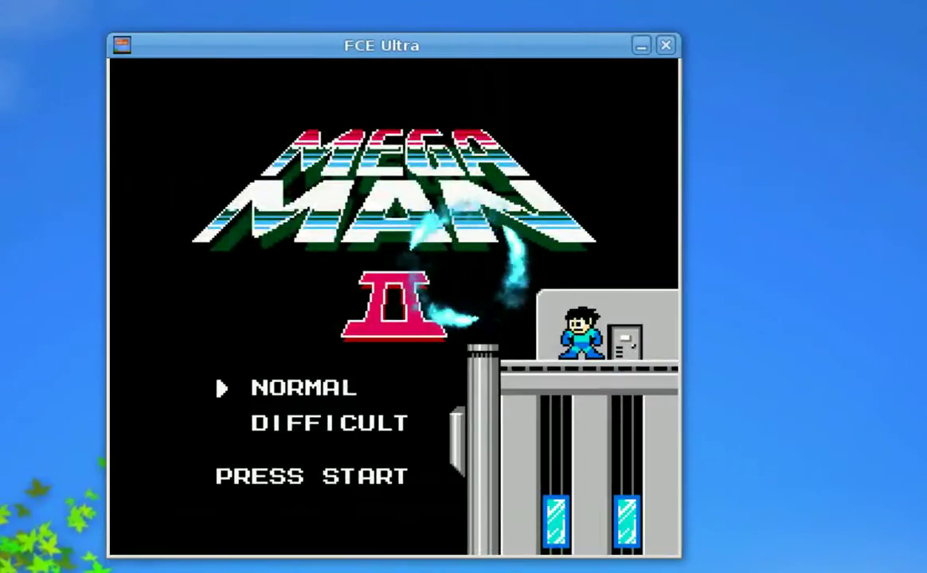
pyautogui.press('Return')
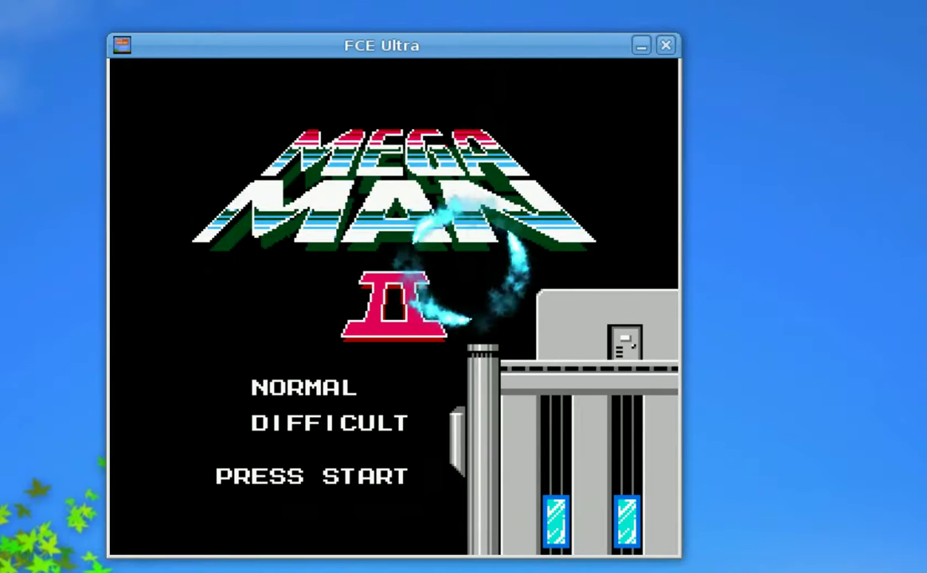
pyautogui.press('Return')
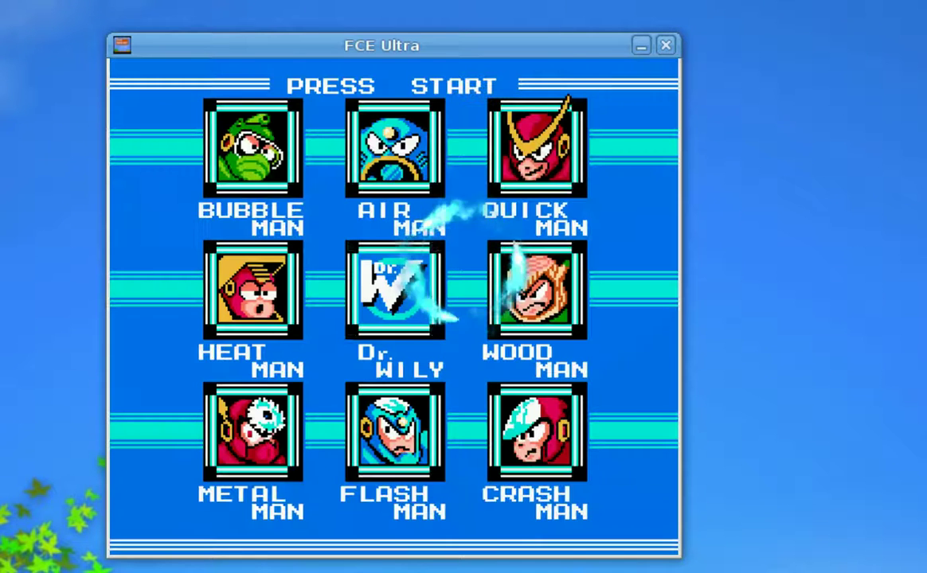
pyautogui.press('Return')
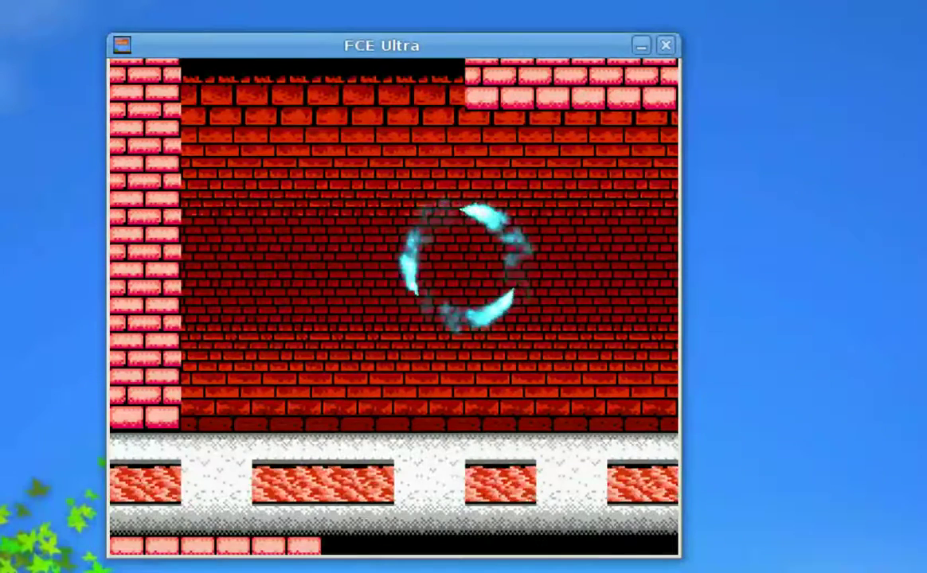
# - Run Mega Man forward through the opening brick corridor, shooting at the enemies along the way
pyautogui.press('Right')
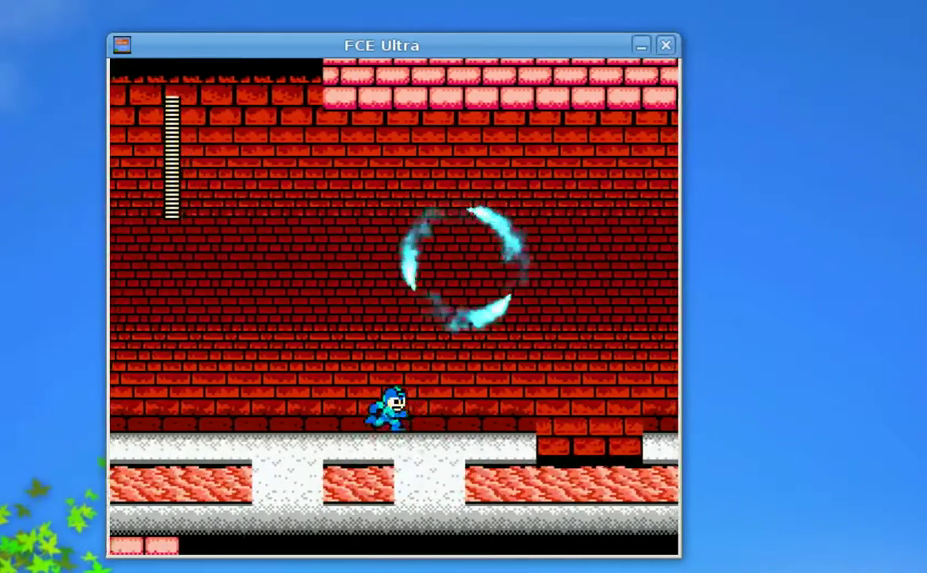
pyautogui.press('f')
pyautogui.press('Right')
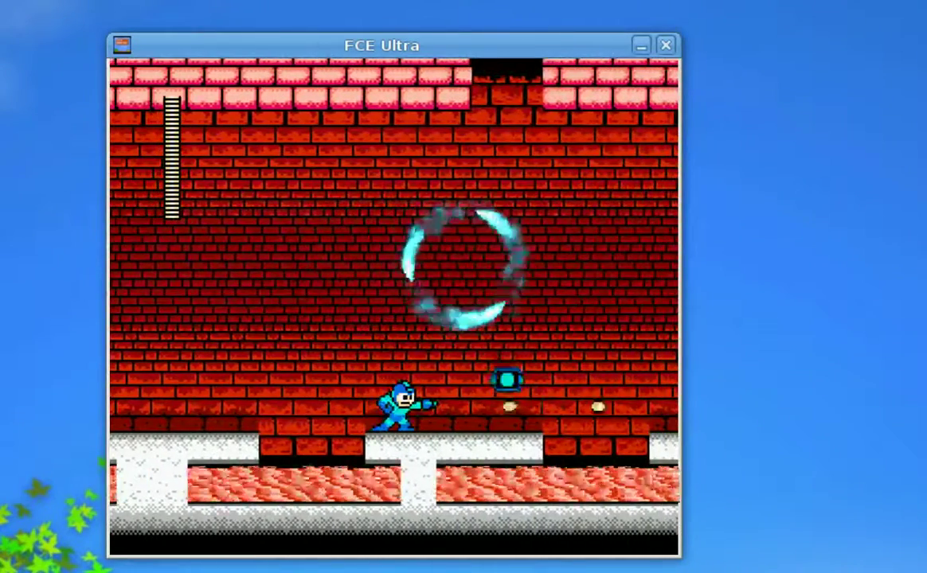
pyautogui.press('f')
pyautogui.press('Right')
pyautogui.press('f')
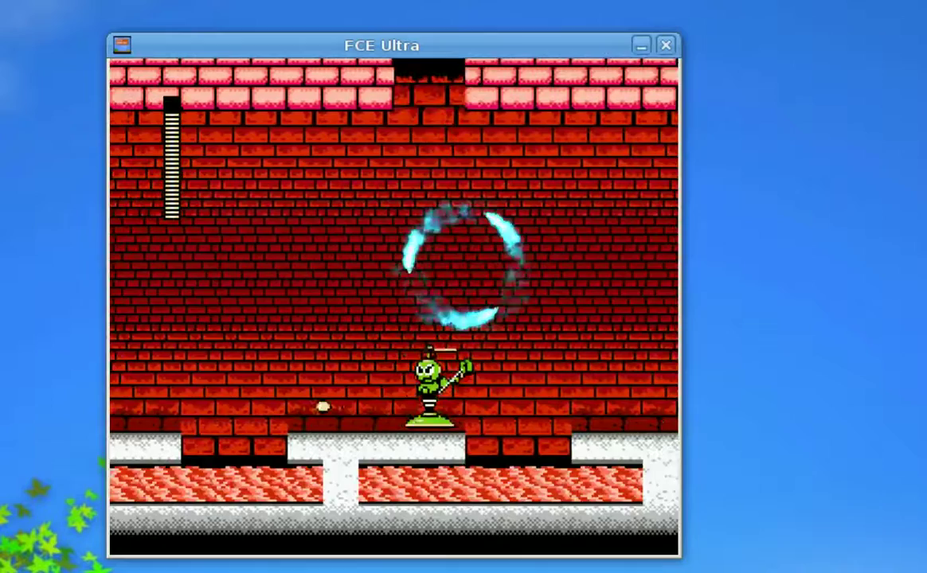
pyautogui.press('Right')
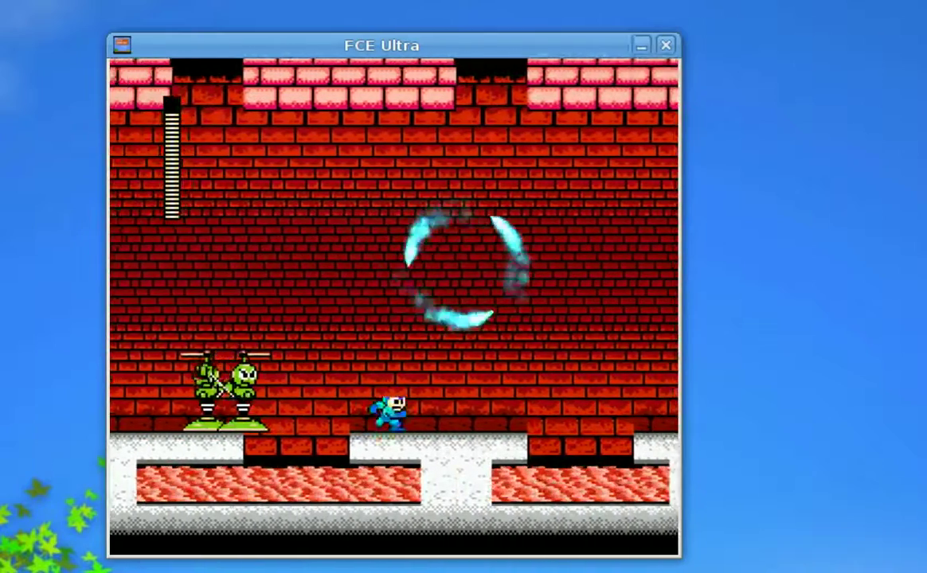
pyautogui.press('f')
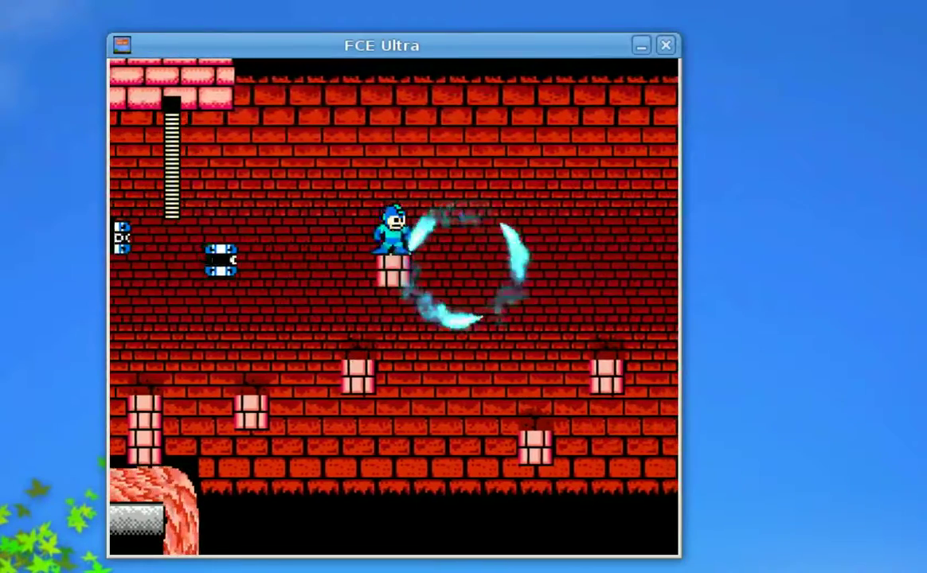
# - Jump across the floating brick pillars to the grey ledge and shoot at the blue enemies there
pyautogui.press('alt')
pyautogui.press('Right')
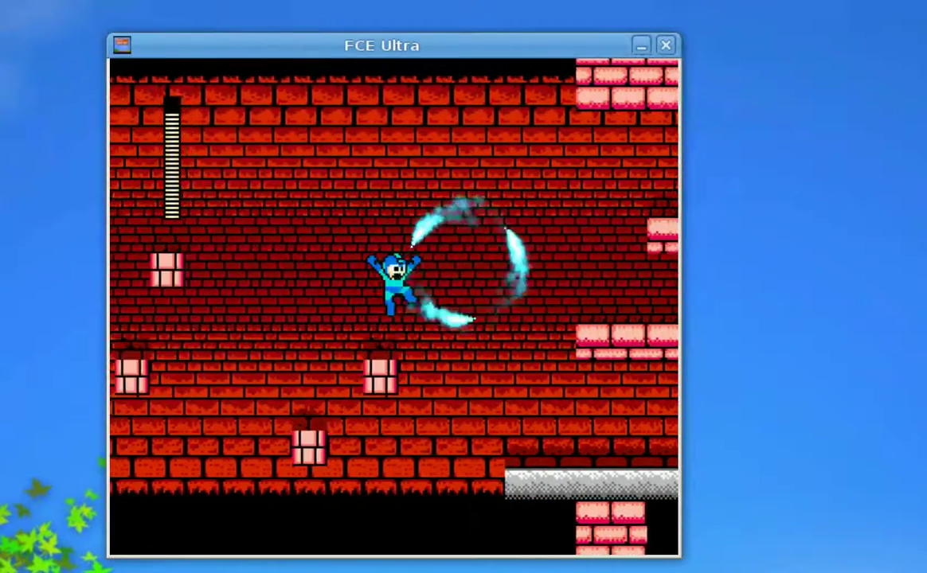
pyautogui.press('Right')
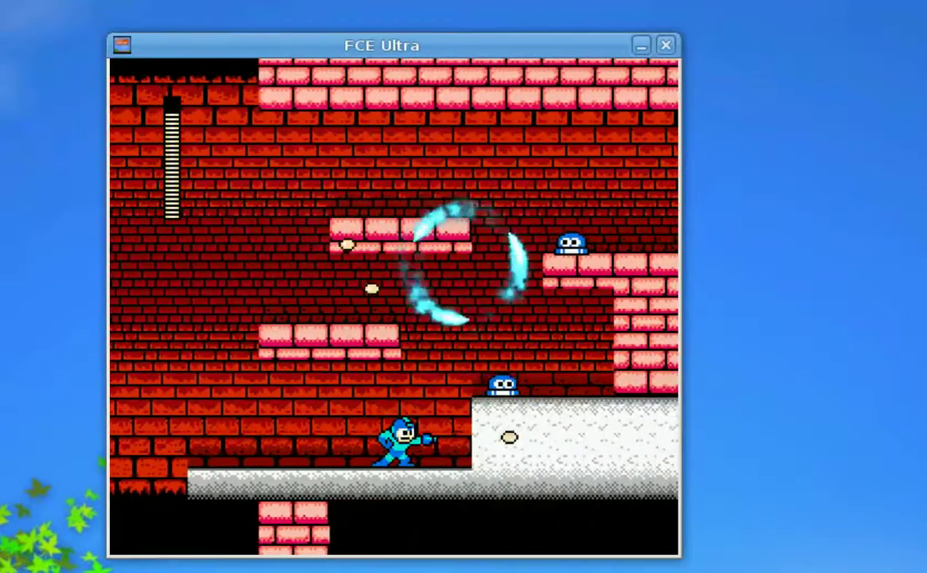
pyautogui.press('alt')
pyautogui.press('ctrl')
pyautogui.press('Right')
pyautogui.press('ctrl')
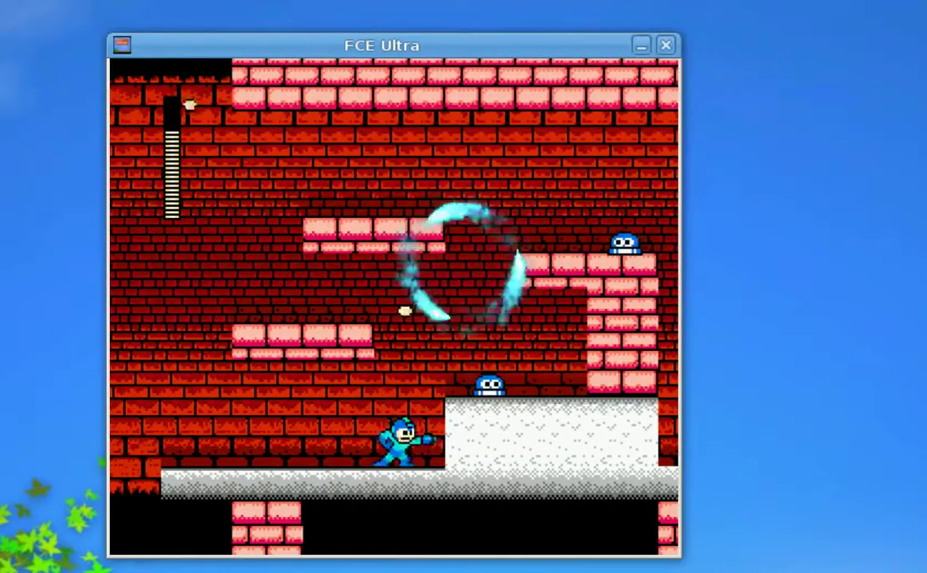
# - Climb the two floating brick platforms and try to jump past the blue spring enemy on the upper ledge
pyautogui.press('Right')
pyautogui.press('alt')
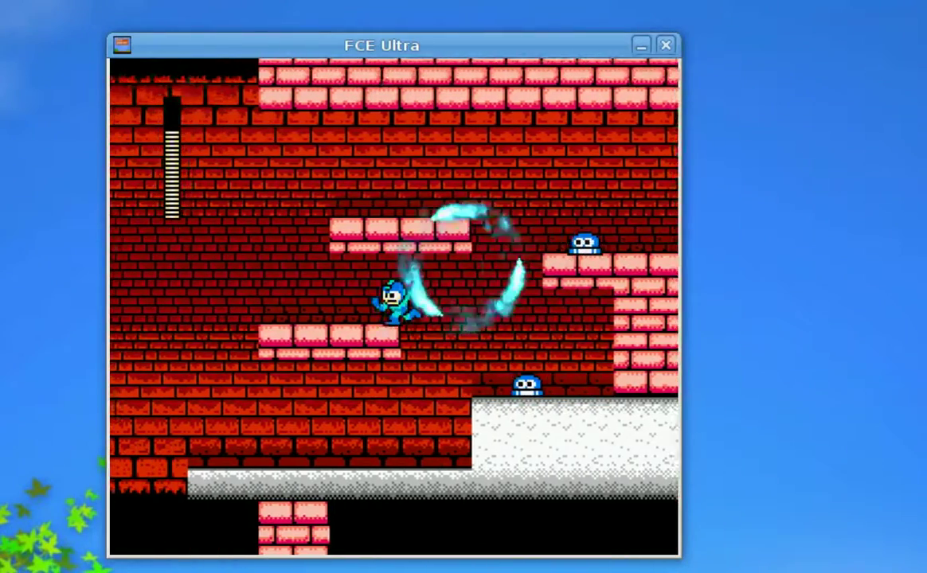
pyautogui.press('Right')
pyautogui.press('alt')
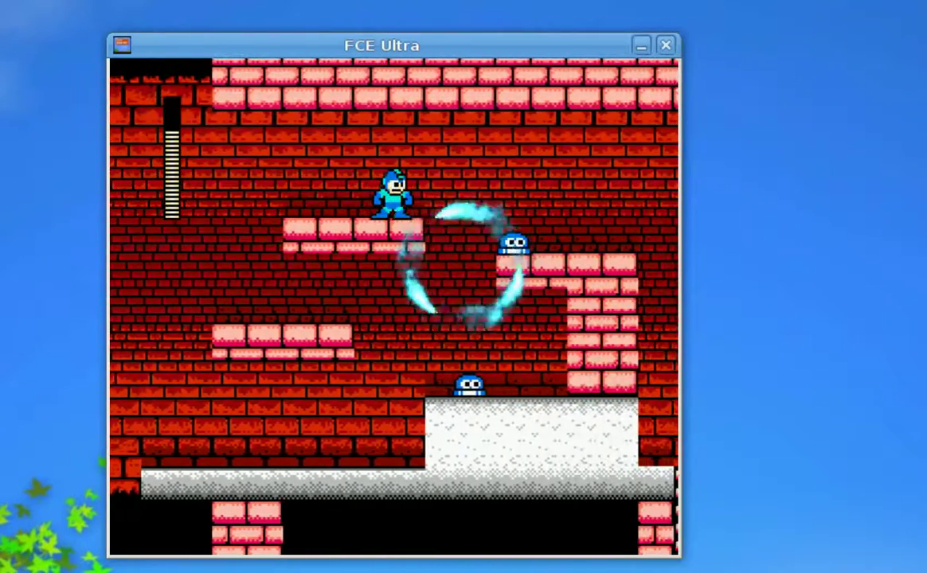
pyautogui.press('Right')
pyautogui.press('alt')
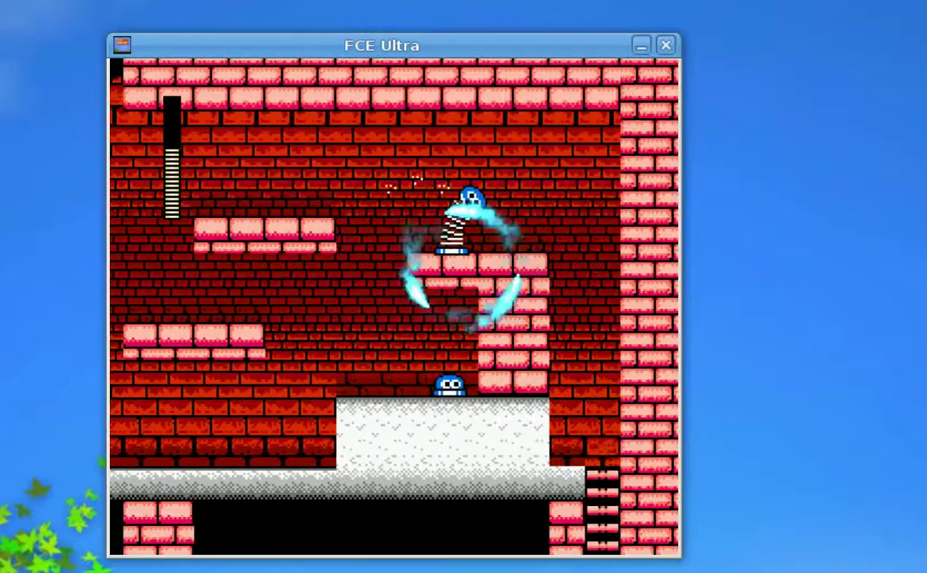
pyautogui.press('Right')
pyautogui.press('alt')
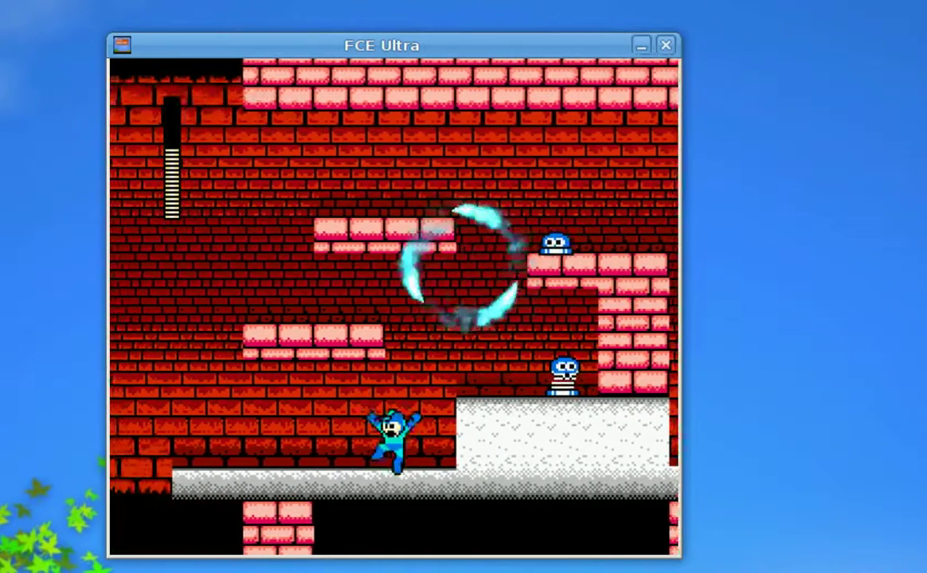